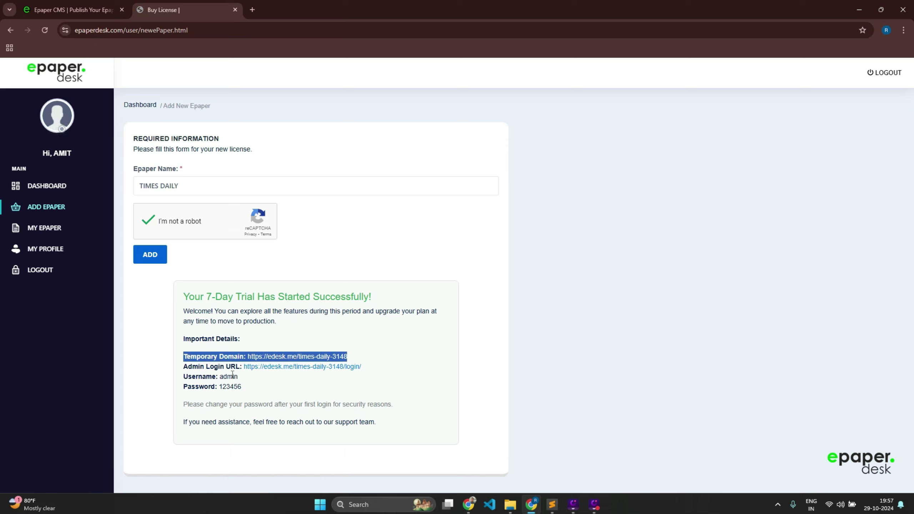
Step: Open the account's list of epapers and view the payment plans offered for TIMES DAILY
{"action": "left_click", "coordinate": [237, 387]}
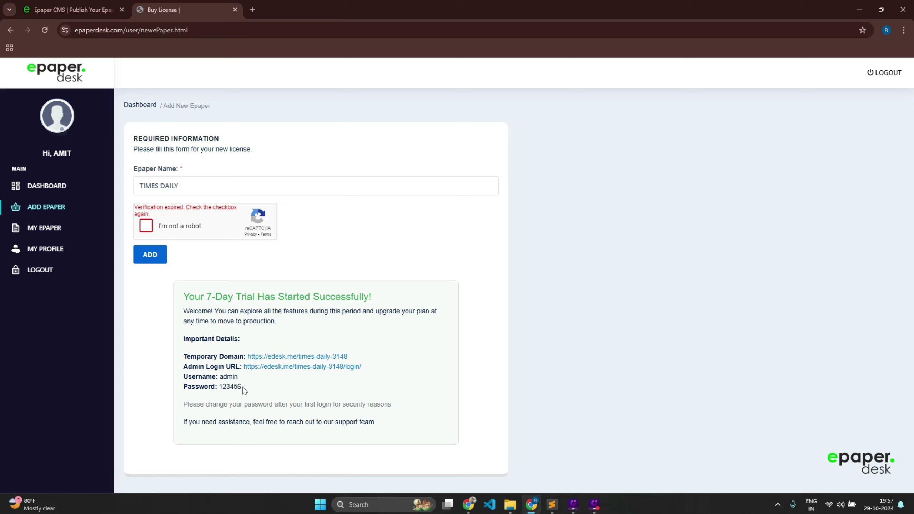
{"action": "left_click", "coordinate": [47, 236]}
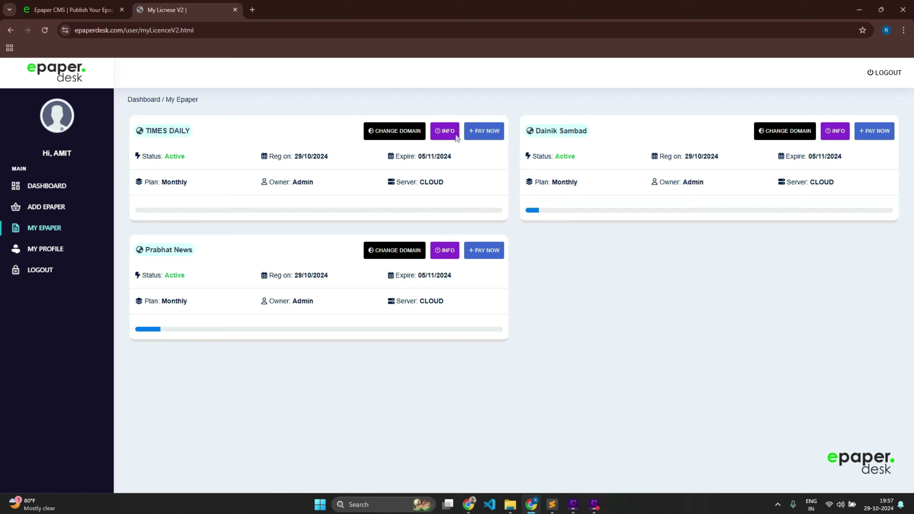
{"action": "left_click", "coordinate": [484, 135]}
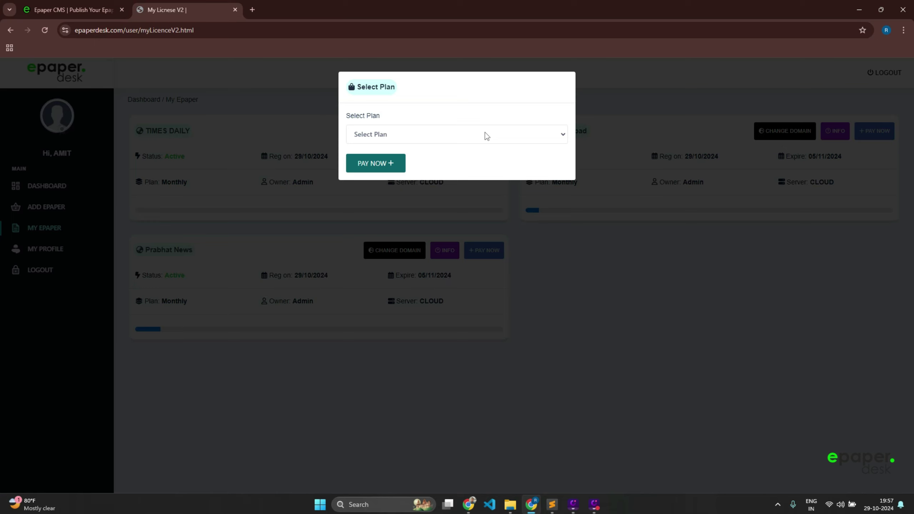
{"action": "left_click", "coordinate": [464, 140]}
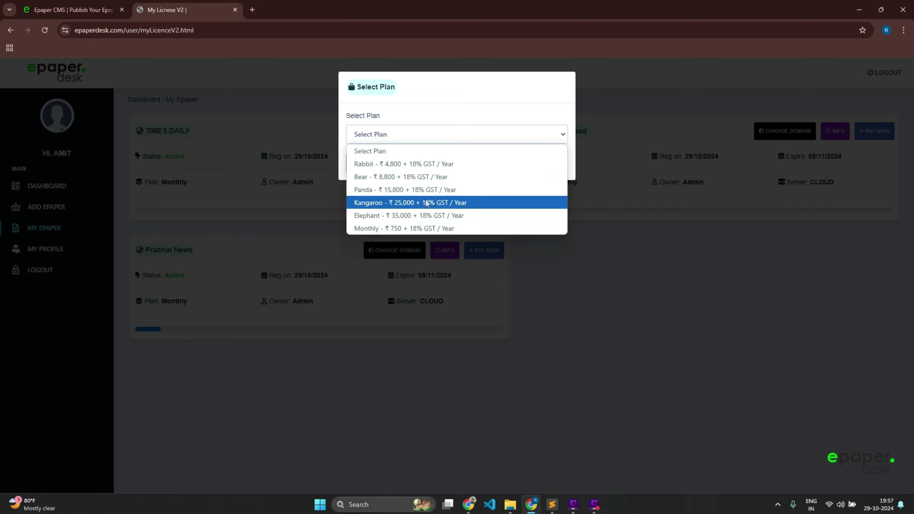
{"action": "left_click", "coordinate": [298, 112]}
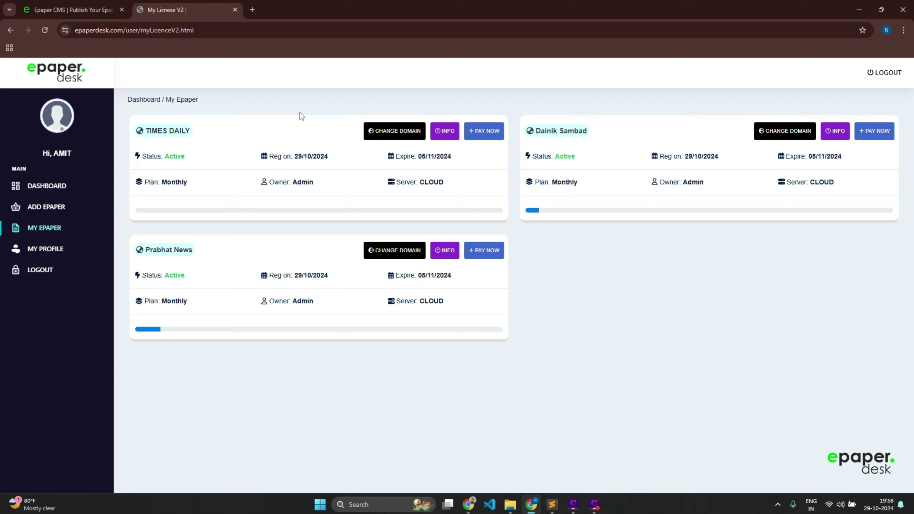
Step: Check the domain change option for TIMES DAILY and view its default login information
{"action": "left_click", "coordinate": [390, 131]}
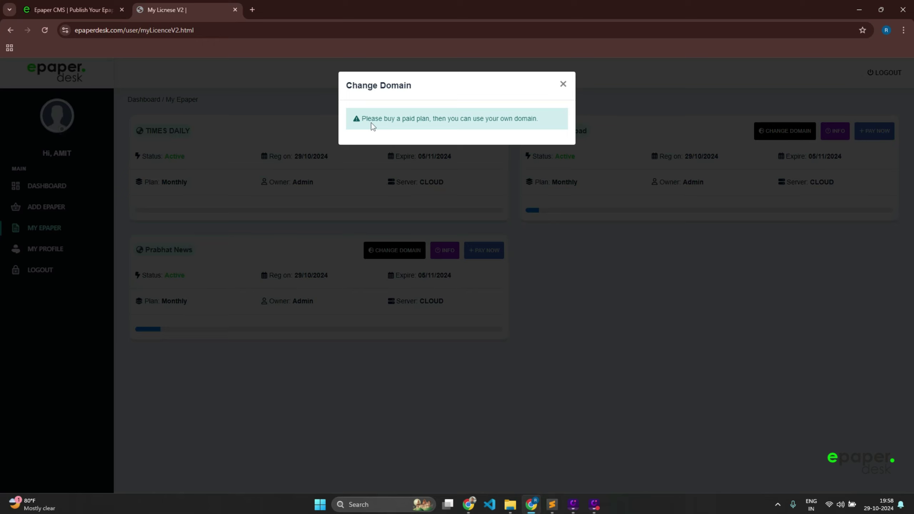
{"action": "left_click", "coordinate": [347, 196]}
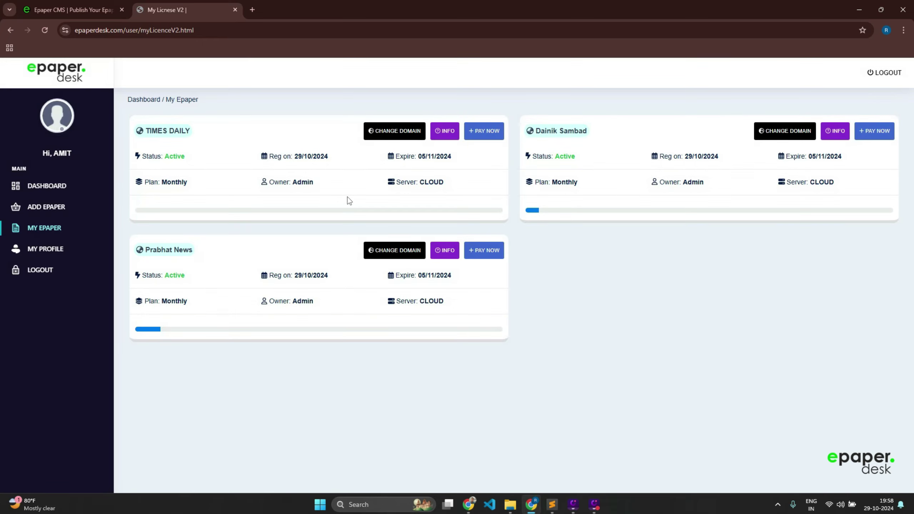
{"action": "left_click", "coordinate": [444, 129]}
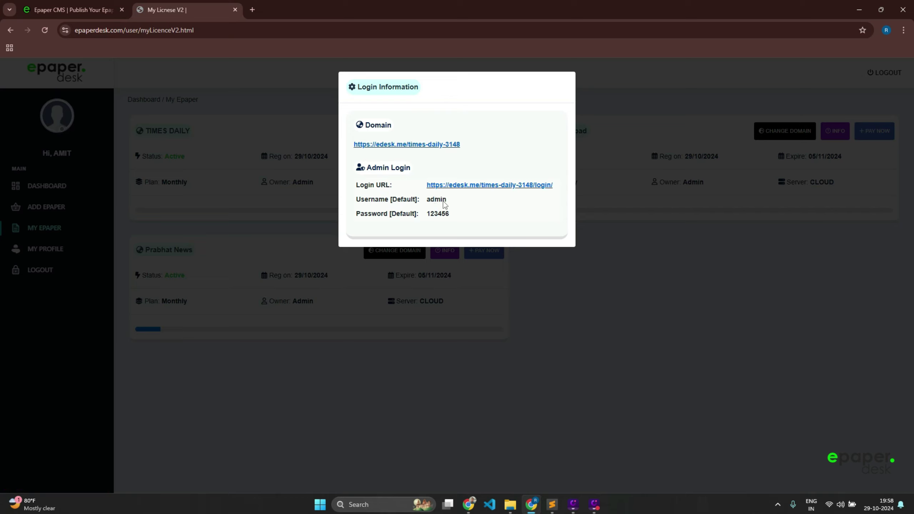
{"action": "left_click_drag", "start_coordinate": [426, 213], "coordinate": [434, 214]}
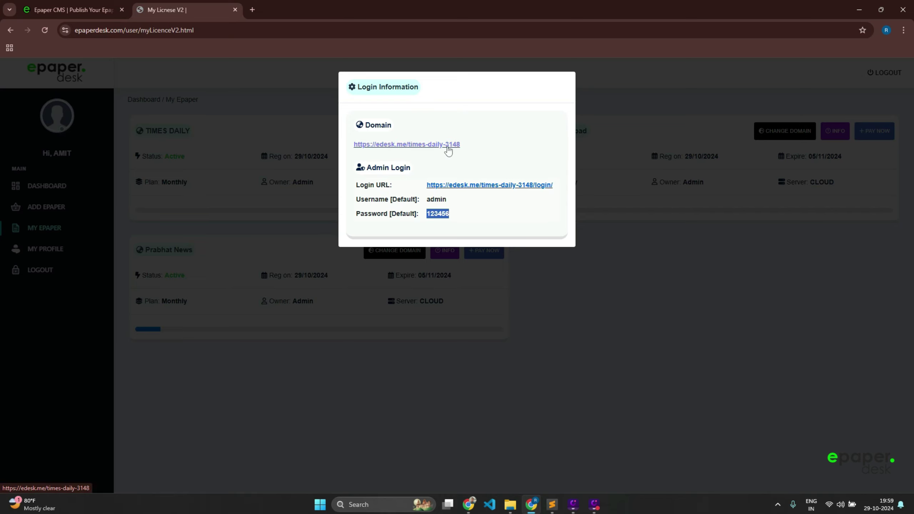
Step: Open the temporary domain of TIMES DAILY and look over the published front page
{"action": "left_click", "coordinate": [429, 144]}
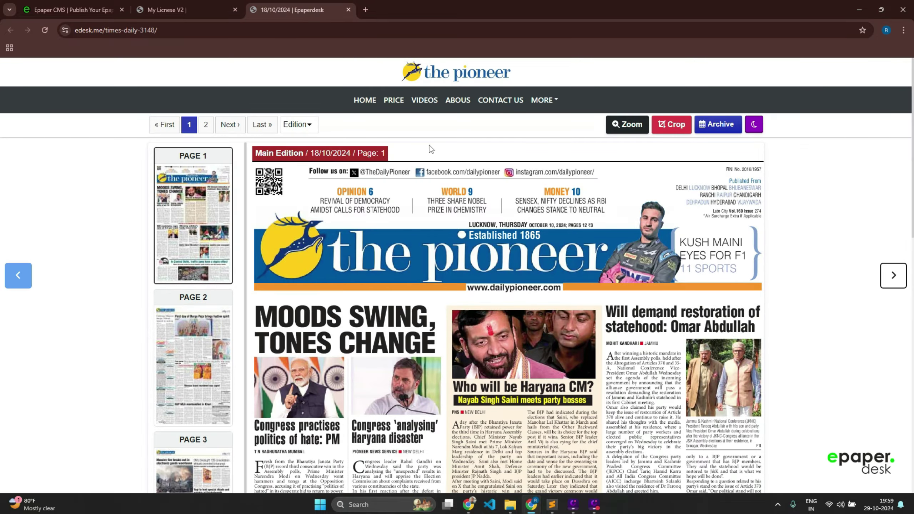
{"action": "scroll", "coordinate": [826, 390], "scroll_direction": "down", "scroll_amount": 15}
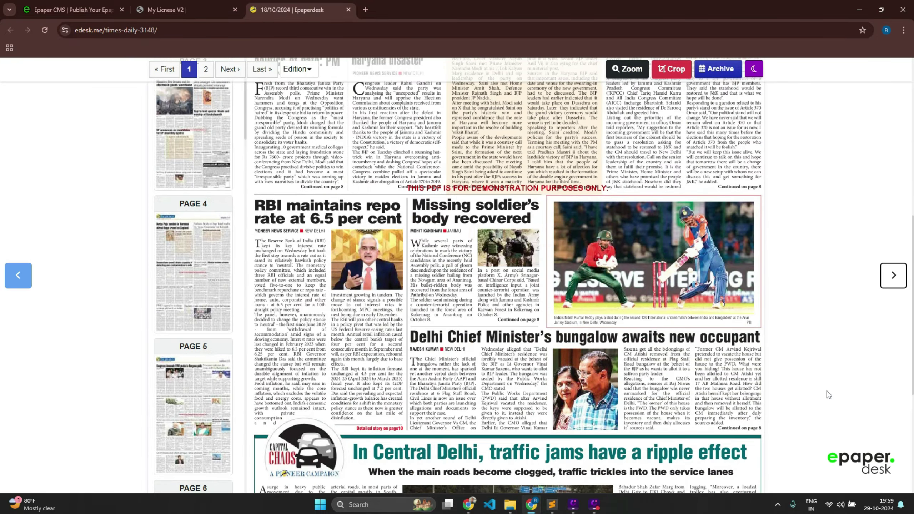
{"action": "scroll", "coordinate": [826, 390], "scroll_direction": "up", "scroll_amount": 15}
{"action": "scroll", "coordinate": [826, 390], "scroll_direction": "down", "scroll_amount": 2}
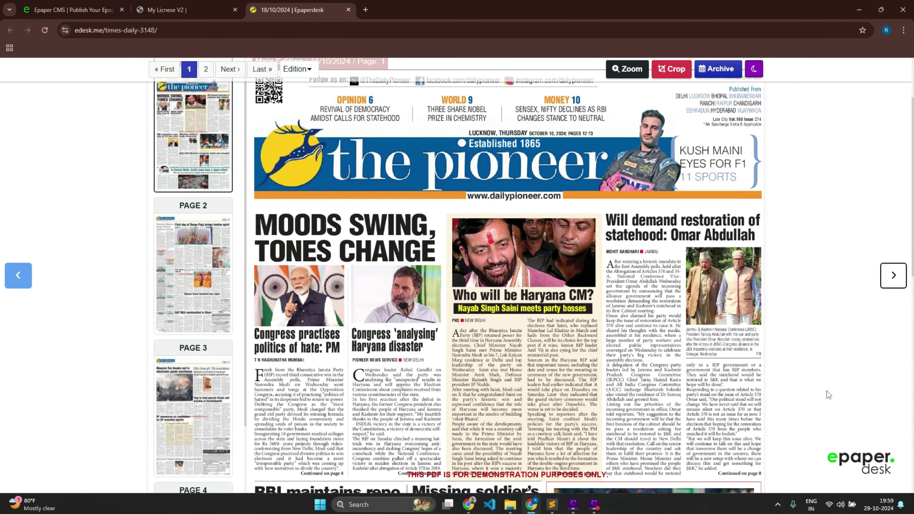
{"action": "scroll", "coordinate": [827, 391], "scroll_direction": "up", "scroll_amount": 5}
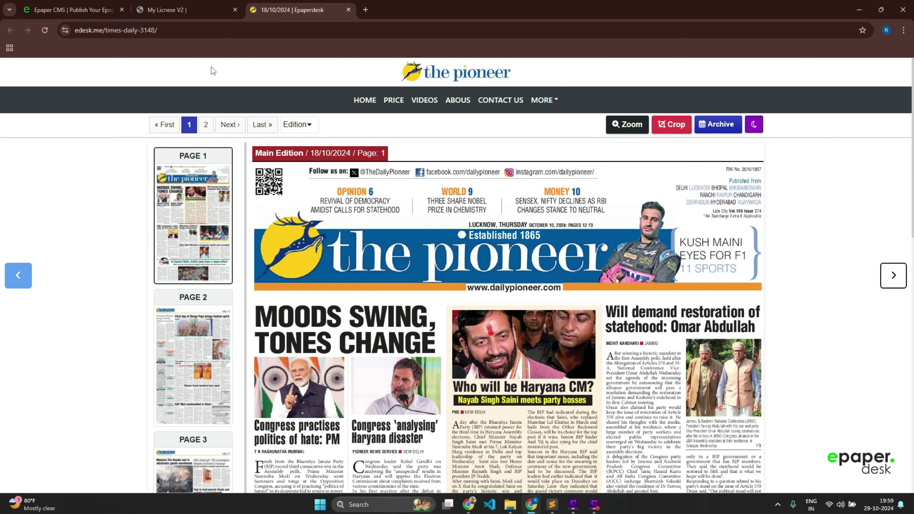
Step: Return to the epaper's login information and open its admin login URL
{"action": "left_click", "coordinate": [194, 7]}
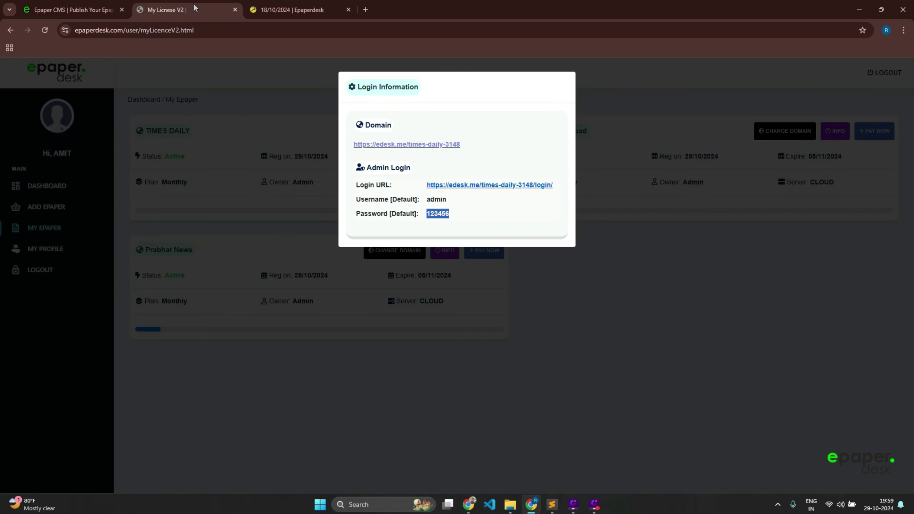
{"action": "left_click_drag", "start_coordinate": [355, 184], "coordinate": [406, 191]}
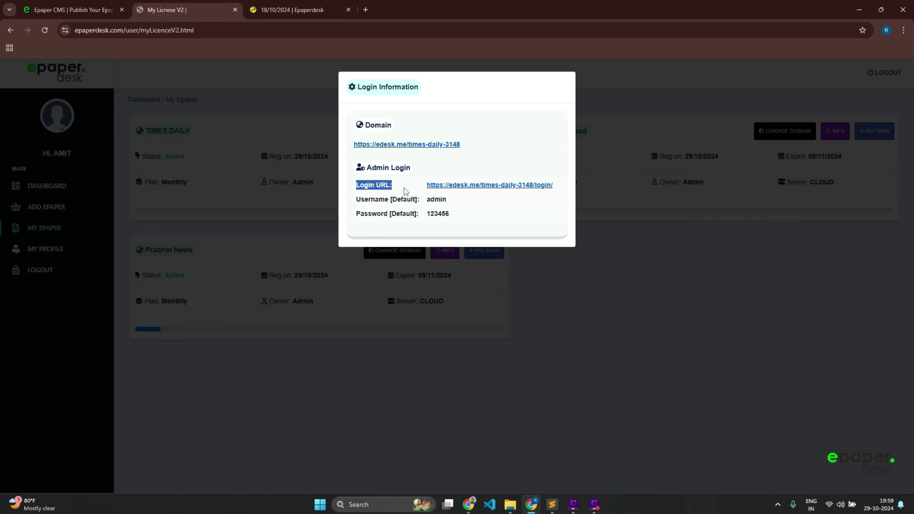
{"action": "left_click", "coordinate": [501, 213]}
{"action": "left_click", "coordinate": [510, 186]}
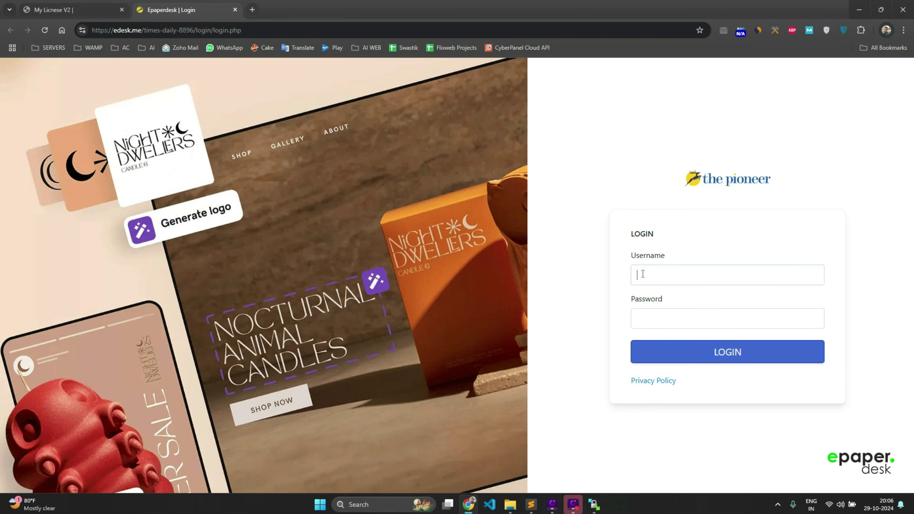
Step: Copy the default username admin from the login information into the Username field of the login page
{"action": "left_click", "coordinate": [643, 274]}
{"action": "left_click", "coordinate": [649, 316]}
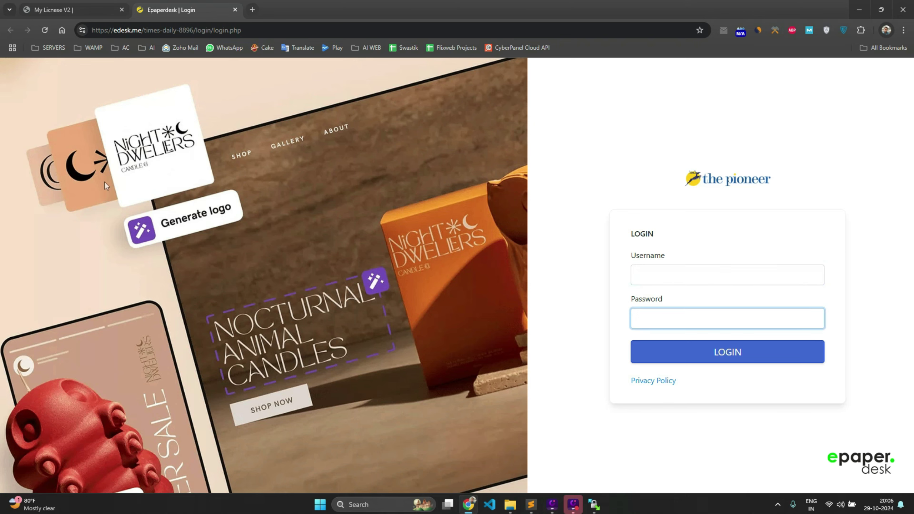
{"action": "left_click", "coordinate": [59, 10]}
{"action": "left_click", "coordinate": [428, 199]}
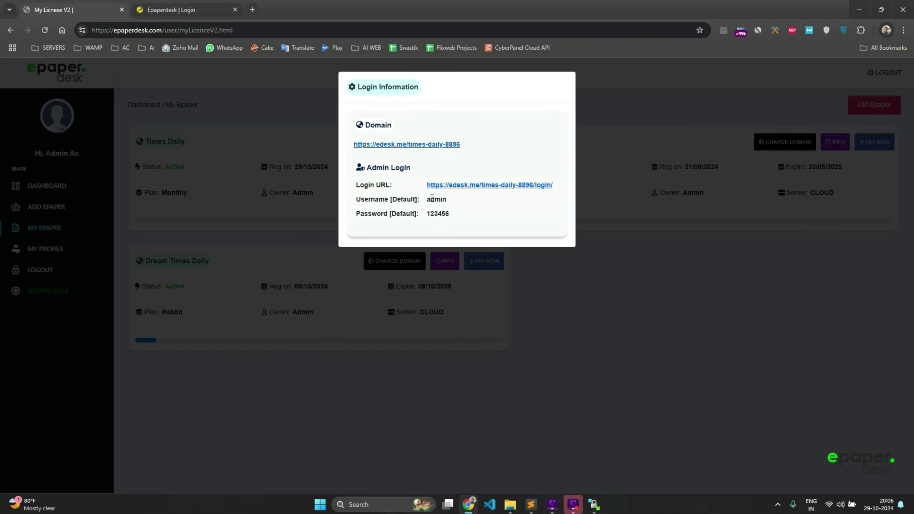
{"action": "right_click", "coordinate": [436, 200]}
{"action": "left_click", "coordinate": [452, 210]}
{"action": "left_click", "coordinate": [171, 10]}
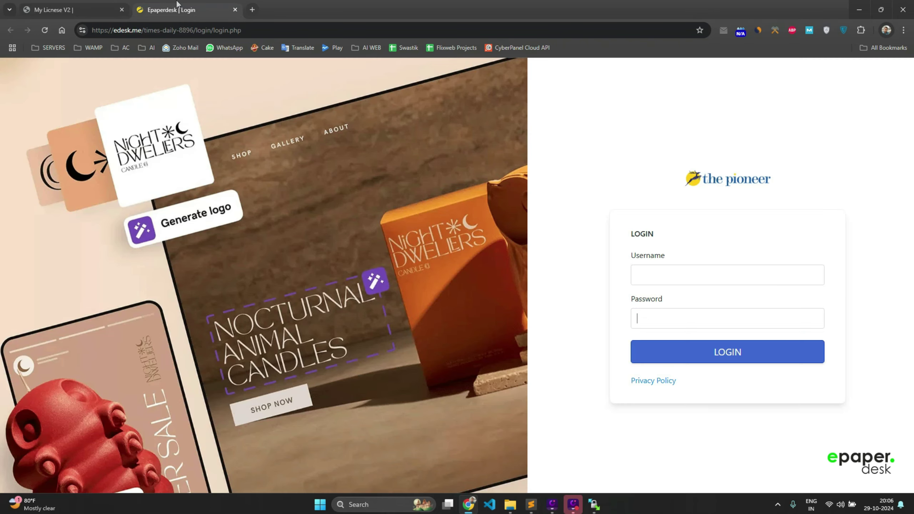
{"action": "left_click", "coordinate": [644, 274]}
{"action": "right_click", "coordinate": [671, 282]}
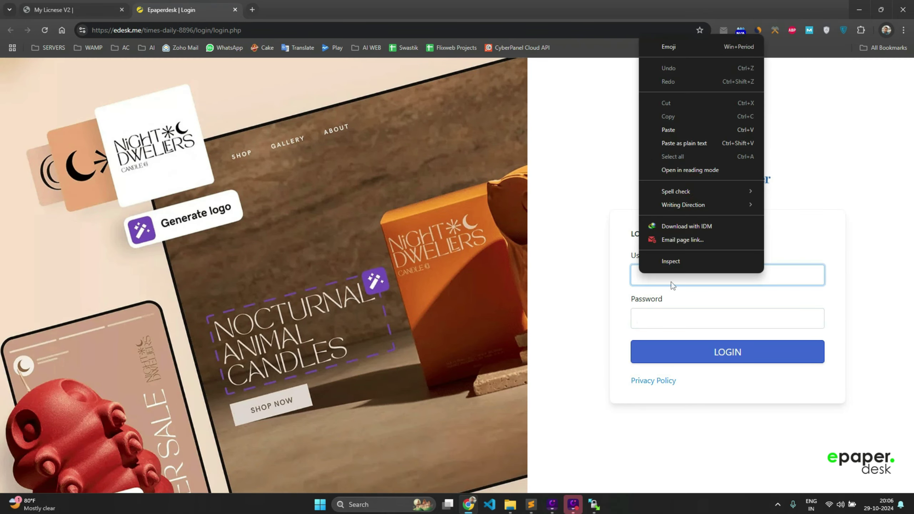
{"action": "left_click", "coordinate": [666, 130]}
Step: Copy the default password from the login information into the Password field and log in to the admin dashboard
{"action": "left_click", "coordinate": [72, 10]}
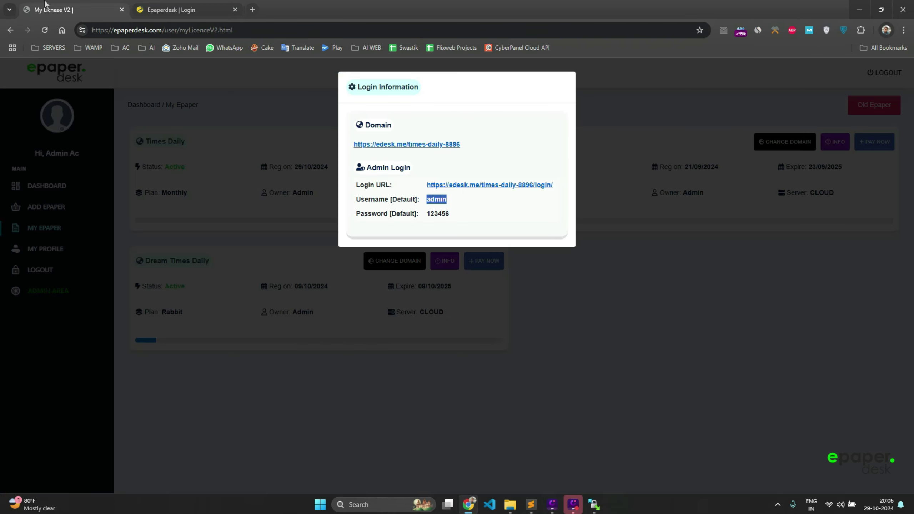
{"action": "double_click", "coordinate": [437, 213]}
{"action": "right_click", "coordinate": [437, 215]}
{"action": "left_click", "coordinate": [450, 223]}
{"action": "left_click", "coordinate": [171, 9]}
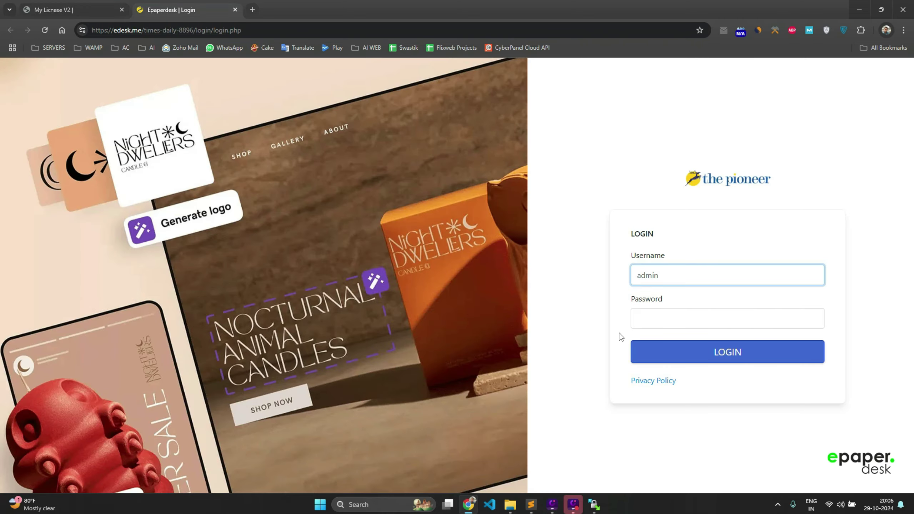
{"action": "left_click", "coordinate": [640, 322]}
{"action": "right_click", "coordinate": [644, 323]}
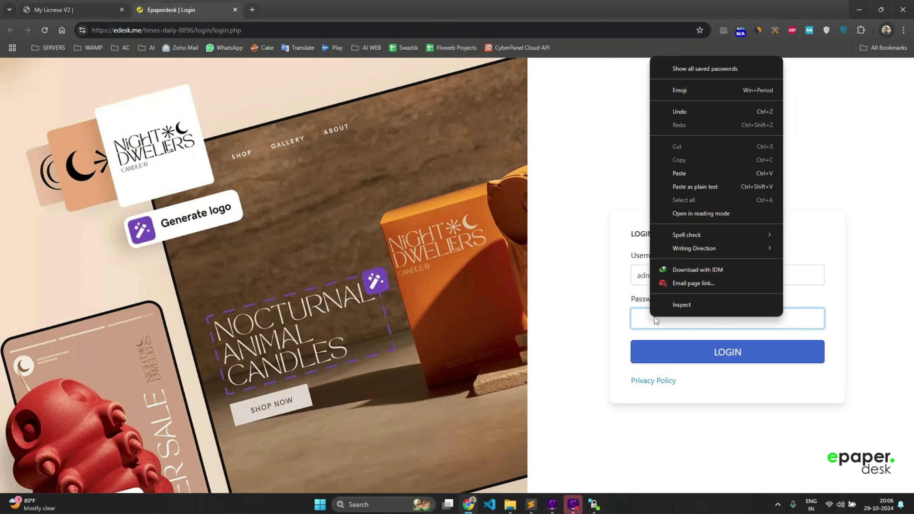
{"action": "left_click", "coordinate": [677, 175]}
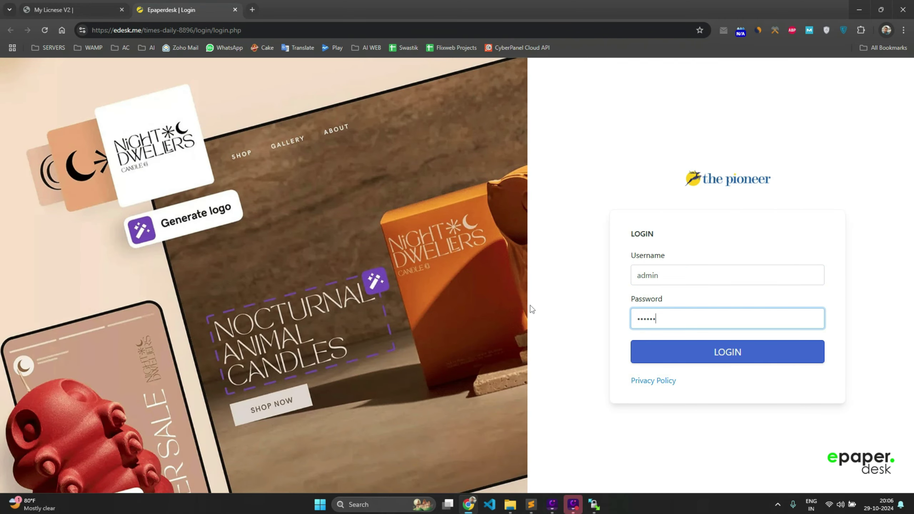
{"action": "left_click", "coordinate": [704, 362]}
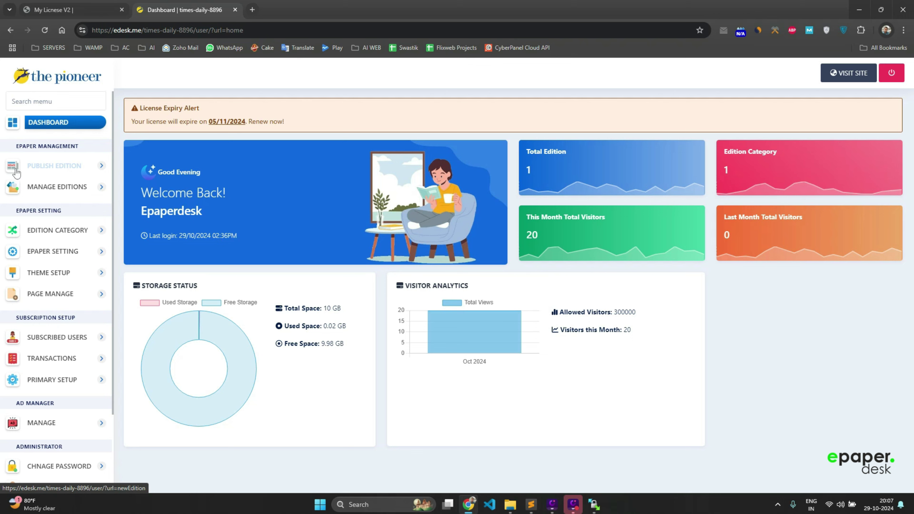
Step: Start a new edition named 29/10/2024 and set its edition date to 29-10-2024
{"action": "left_click", "coordinate": [57, 172]}
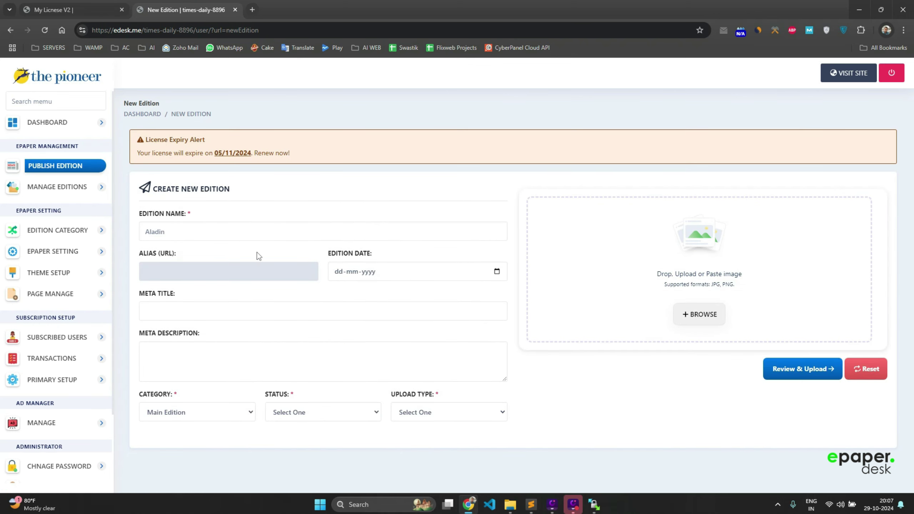
{"action": "left_click", "coordinate": [216, 230]}
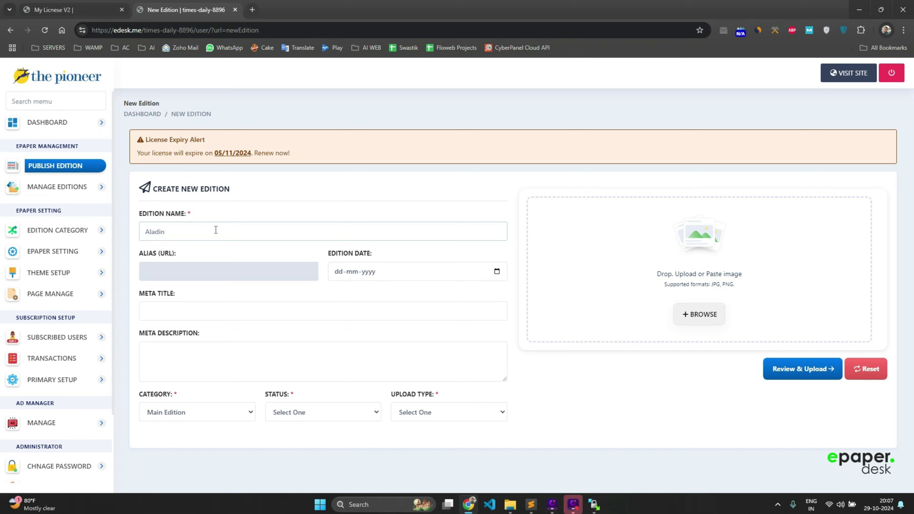
{"action": "type", "text": "29/10/2024"}
{"action": "left_click", "coordinate": [496, 271]}
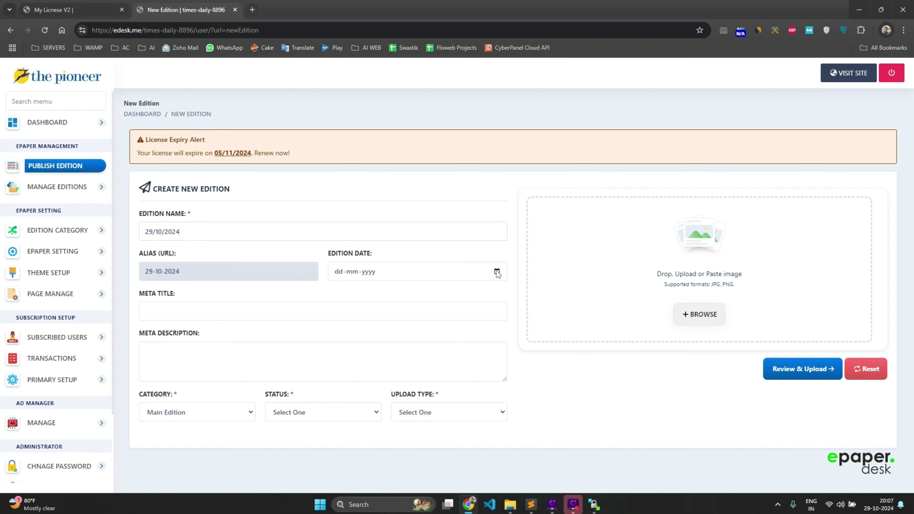
{"action": "left_click", "coordinate": [413, 405]}
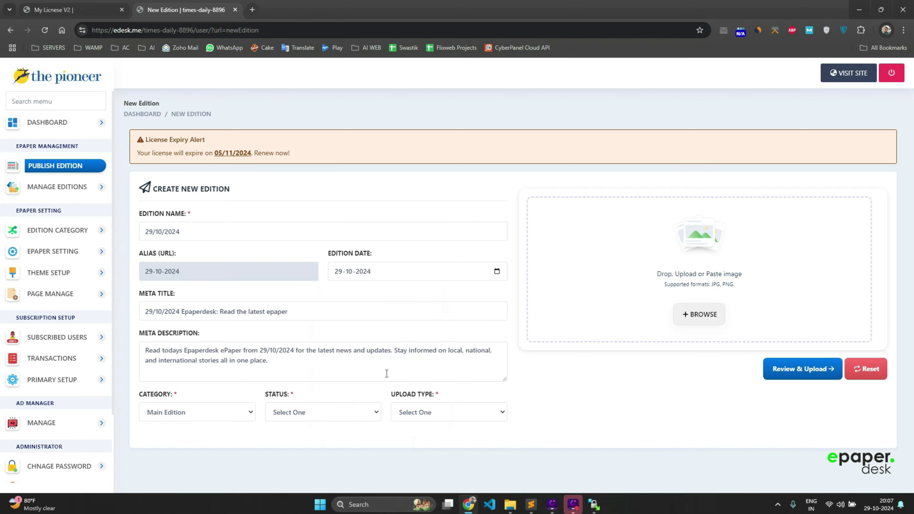
Step: Keep the Main Edition category, set the edition's status to LIVE NOW and its upload type to PDF
{"action": "left_click", "coordinate": [191, 418]}
{"action": "left_click", "coordinate": [191, 426]}
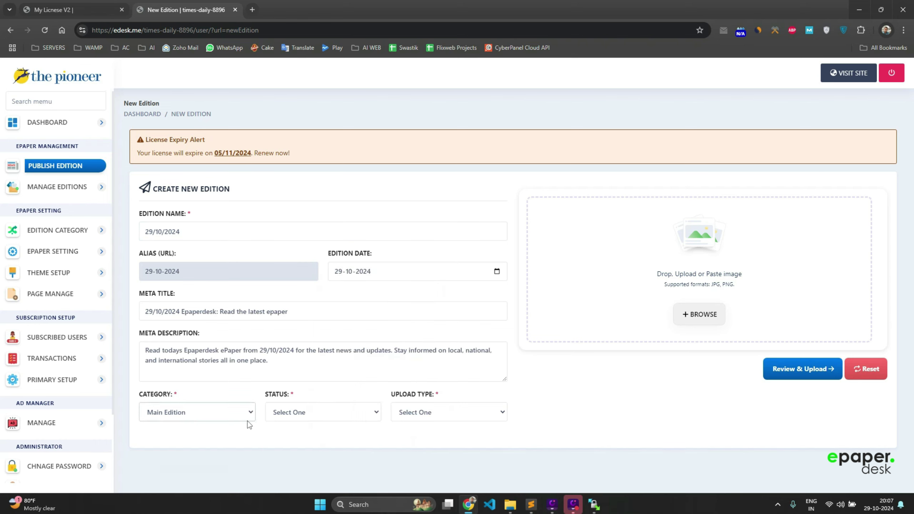
{"action": "left_click", "coordinate": [296, 411]}
{"action": "left_click", "coordinate": [296, 411]}
{"action": "left_click", "coordinate": [304, 414]}
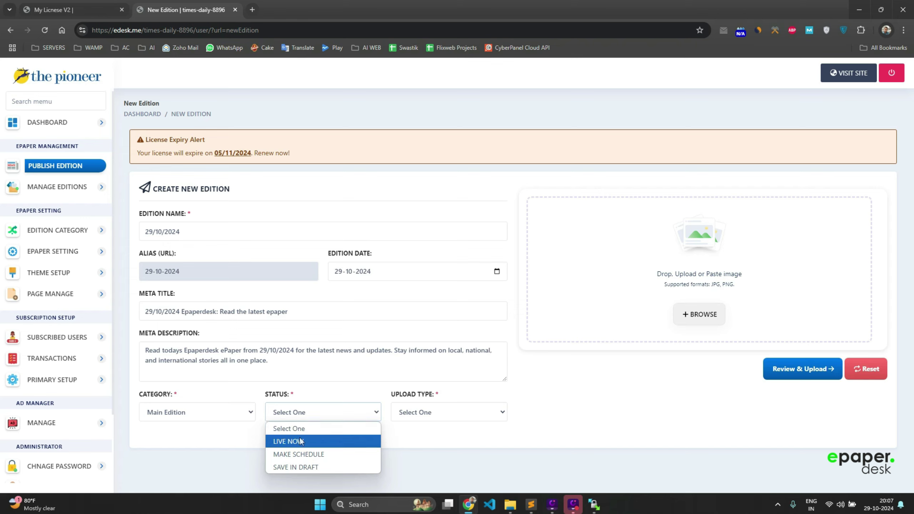
{"action": "left_click", "coordinate": [295, 441]}
{"action": "left_click", "coordinate": [440, 418]}
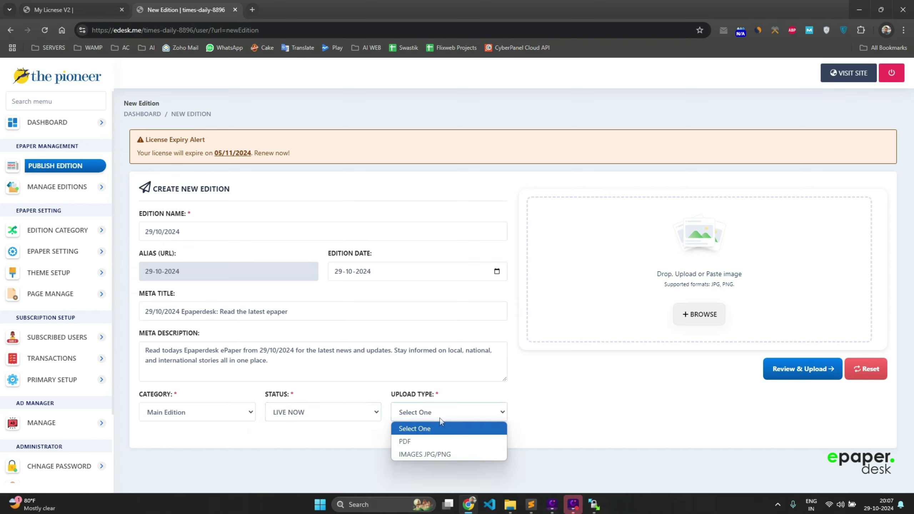
{"action": "left_click", "coordinate": [415, 443]}
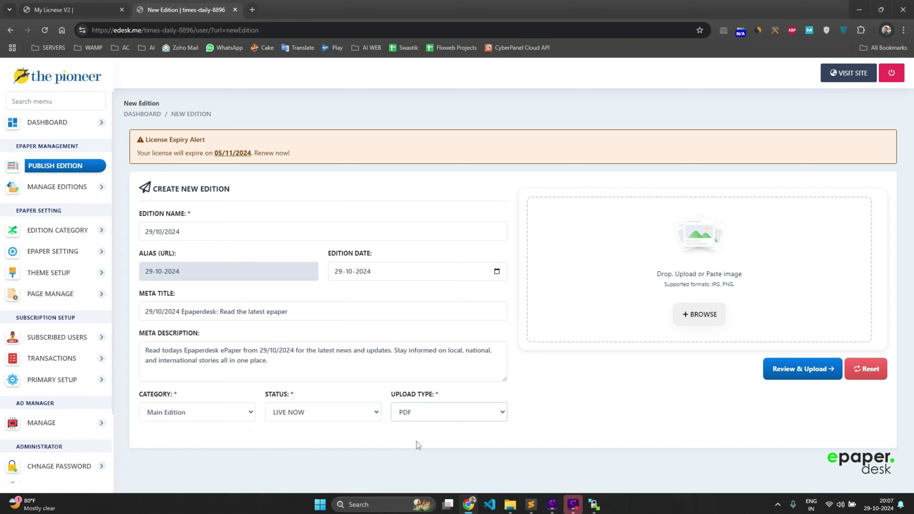
Step: Attach 01.pdf from the Desktop to the new edition, upload it and dismiss the success message
{"action": "left_click", "coordinate": [700, 315]}
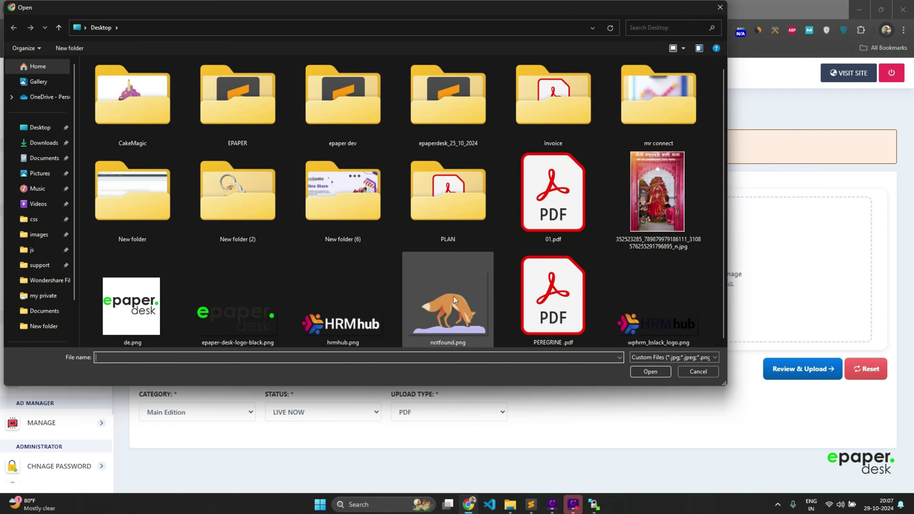
{"action": "left_click", "coordinate": [548, 205]}
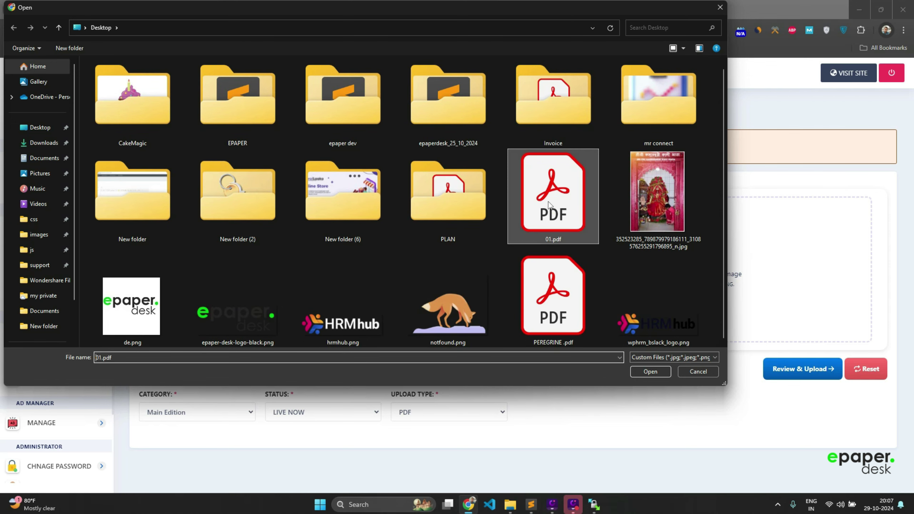
{"action": "left_click", "coordinate": [645, 372]}
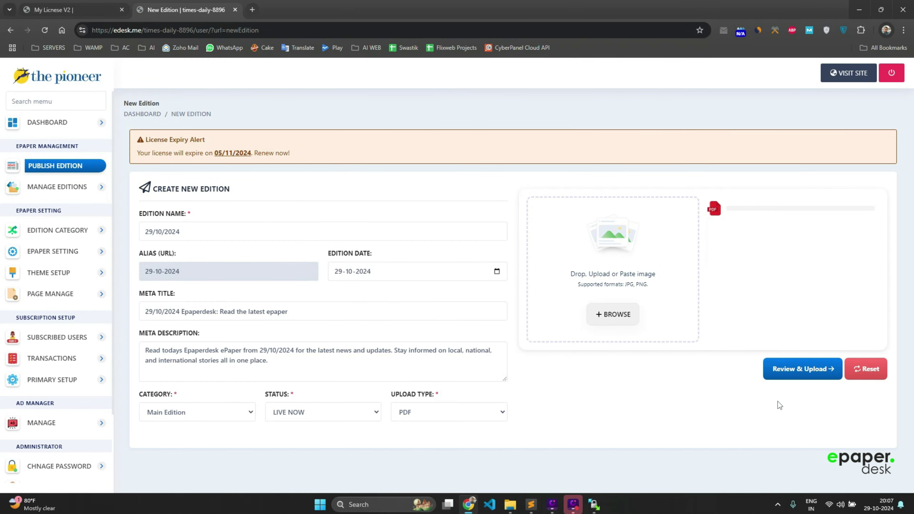
{"action": "left_click", "coordinate": [796, 375]}
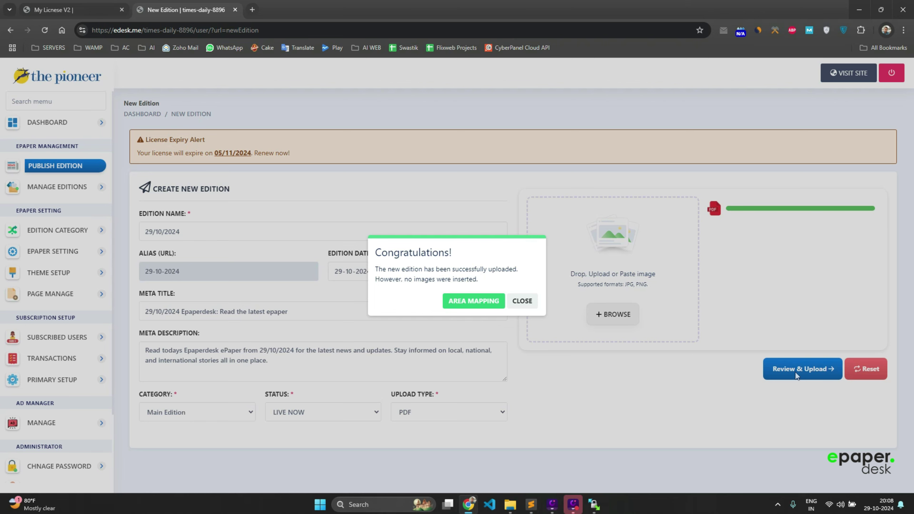
{"action": "left_click", "coordinate": [522, 302]}
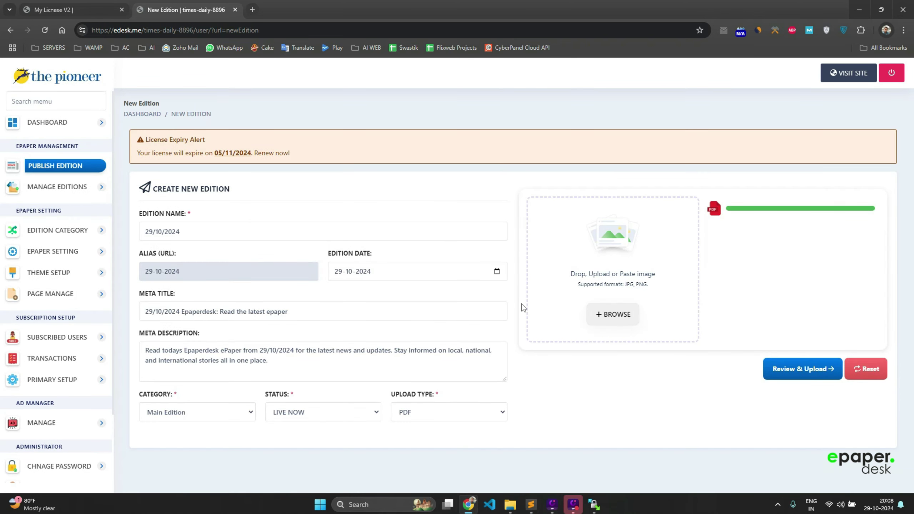
Step: Go to the list of managed editions and preview the 29/10/2024 edition on the public site
{"action": "left_click", "coordinate": [74, 195]}
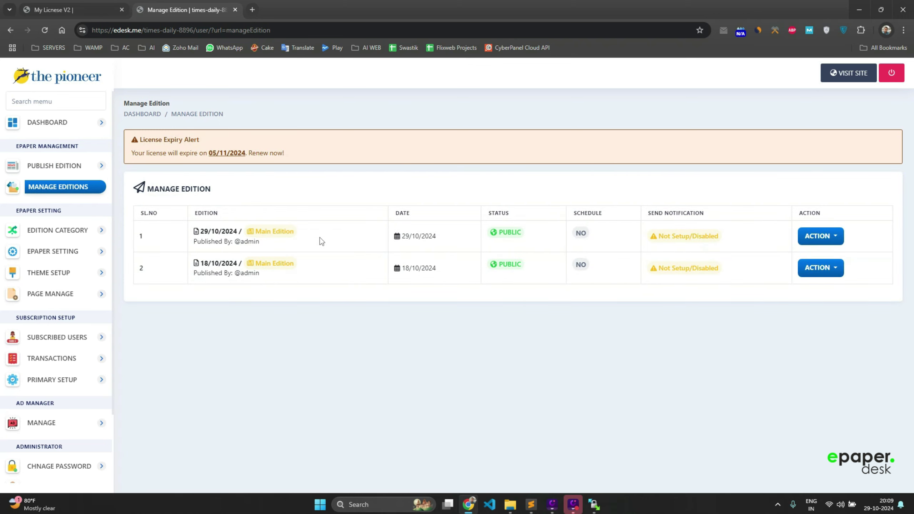
{"action": "left_click_drag", "start_coordinate": [201, 264], "coordinate": [234, 265]}
{"action": "left_click", "coordinate": [296, 276]}
{"action": "left_click_drag", "start_coordinate": [199, 231], "coordinate": [239, 231]}
{"action": "left_click", "coordinate": [292, 231]}
{"action": "left_click", "coordinate": [826, 241]}
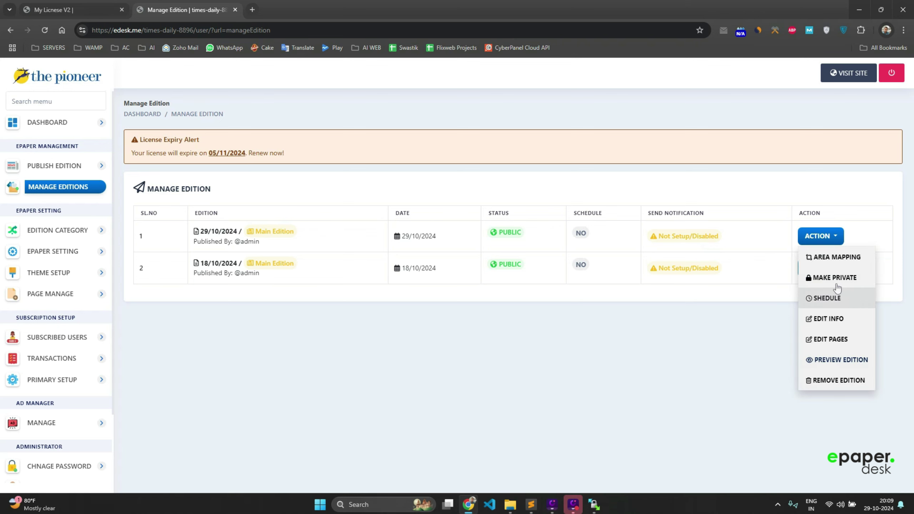
{"action": "left_click", "coordinate": [836, 360]}
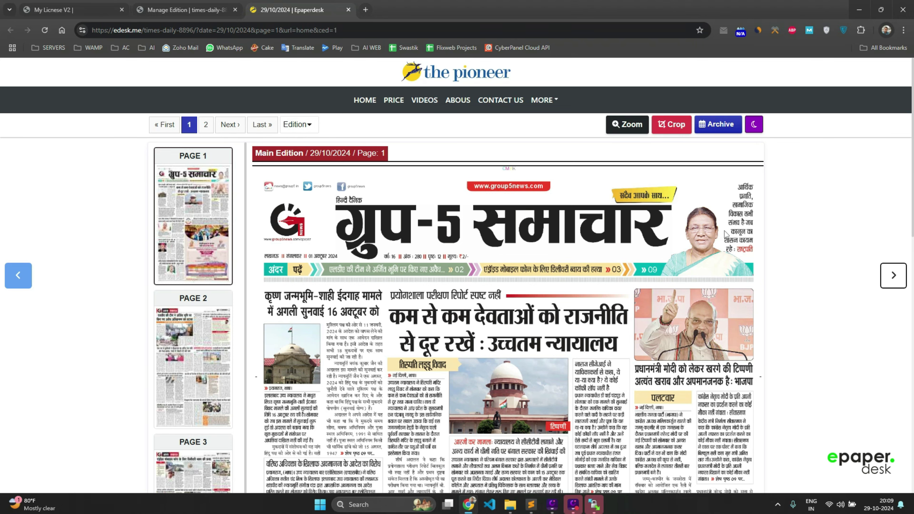
Step: Return to the managed editions and open area mapping for the 29/10/2024 edition
{"action": "left_click", "coordinate": [167, 4]}
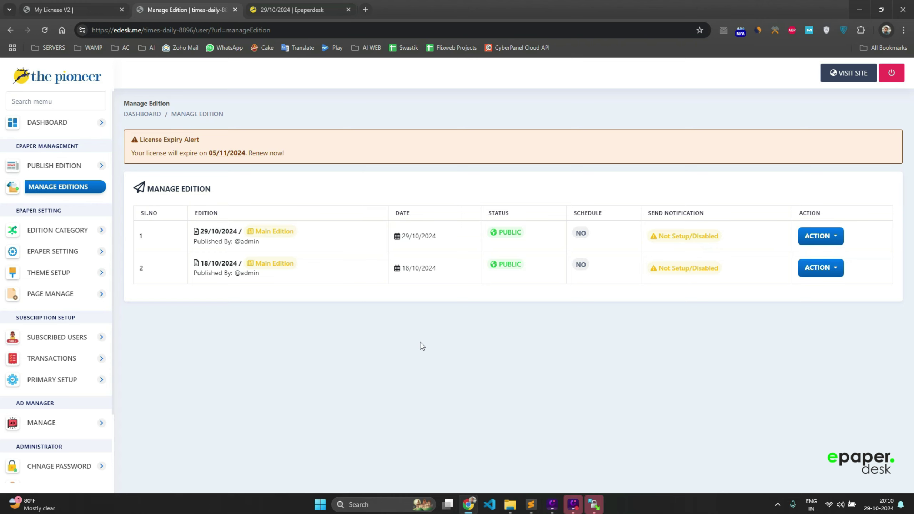
{"action": "left_click", "coordinate": [826, 239]}
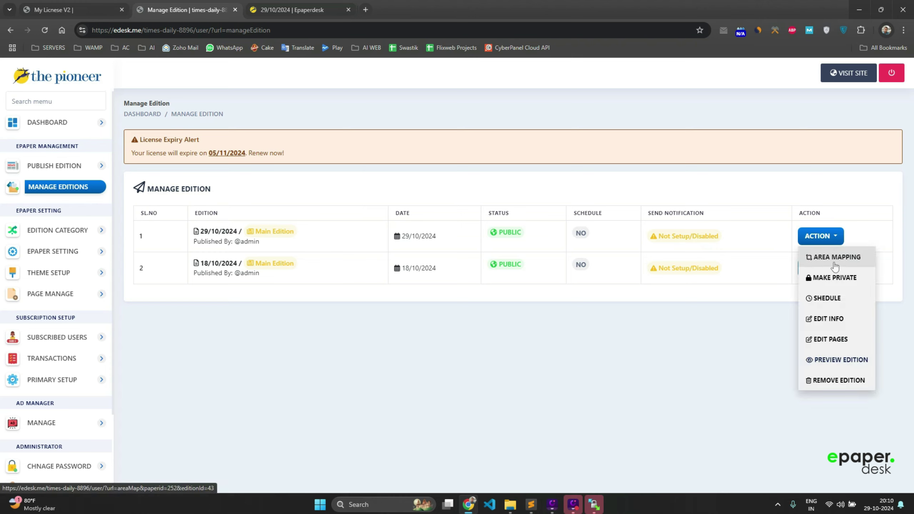
{"action": "left_click", "coordinate": [856, 264]}
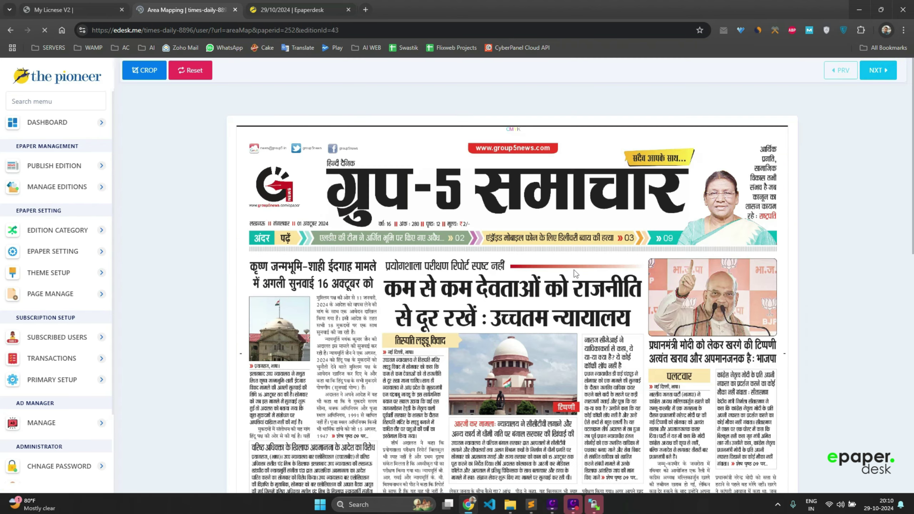
Step: In the public preview, crop the domed court building photo on page 1, generate its shareable clip and close it
{"action": "left_click", "coordinate": [292, 5]}
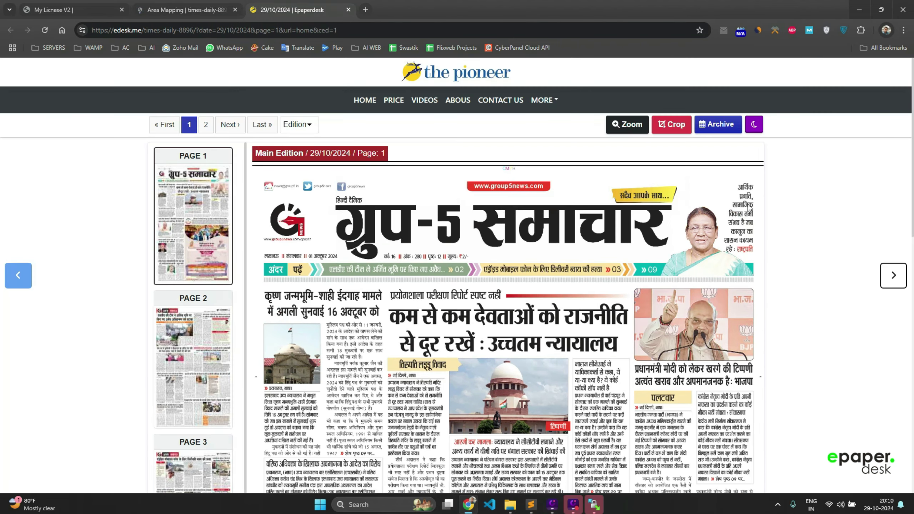
{"action": "left_click", "coordinate": [671, 124]}
{"action": "scroll", "coordinate": [802, 316], "scroll_direction": "down", "scroll_amount": 5}
{"action": "left_click_drag", "start_coordinate": [498, 367], "coordinate": [487, 223]}
{"action": "left_click_drag", "start_coordinate": [565, 291], "coordinate": [569, 248]}
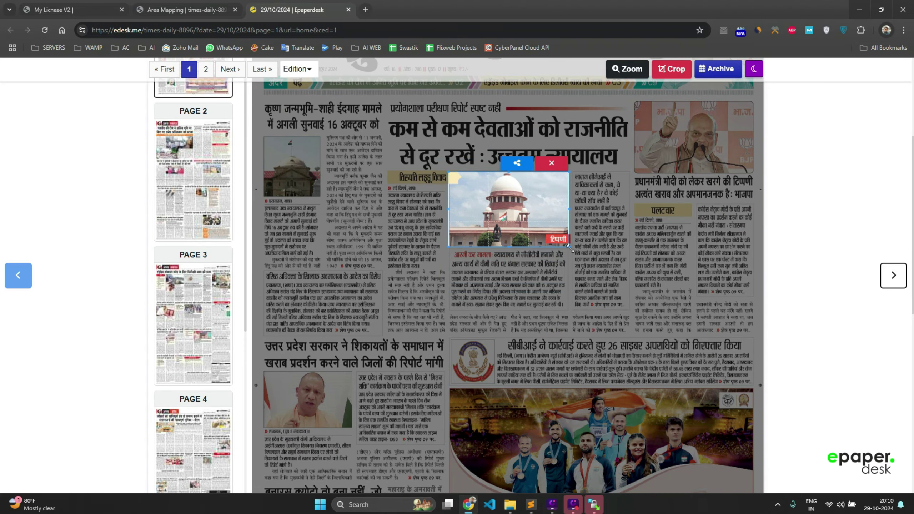
{"action": "left_click", "coordinate": [517, 163]}
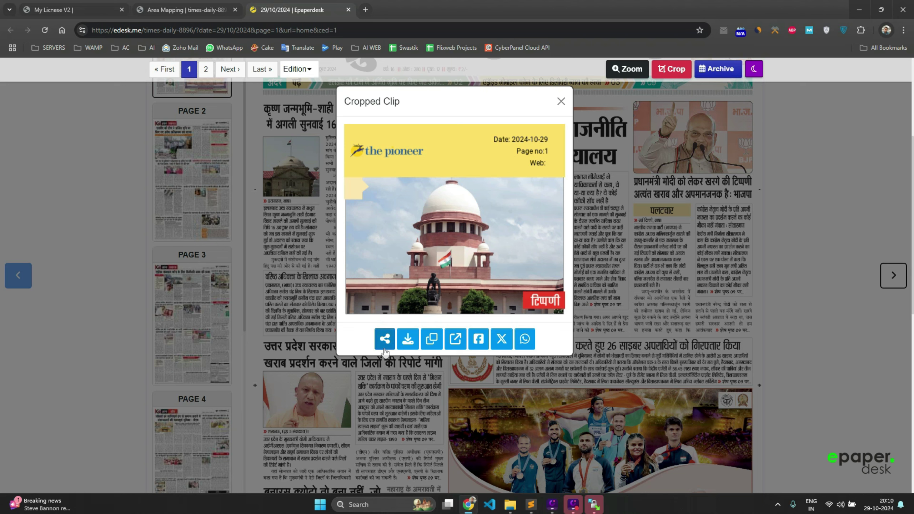
{"action": "left_click", "coordinate": [278, 245]}
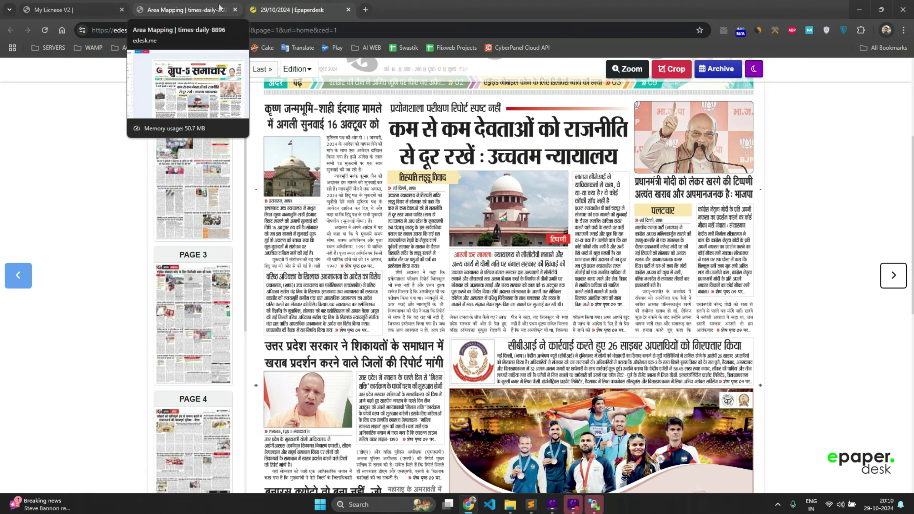
Step: In the area mapping page, mark the photo of the man with a raised finger on page 1 and save the area
{"action": "left_click", "coordinate": [186, 9]}
{"action": "scroll", "coordinate": [455, 324], "scroll_direction": "down", "scroll_amount": 5}
{"action": "scroll", "coordinate": [426, 229], "scroll_direction": "up", "scroll_amount": 3}
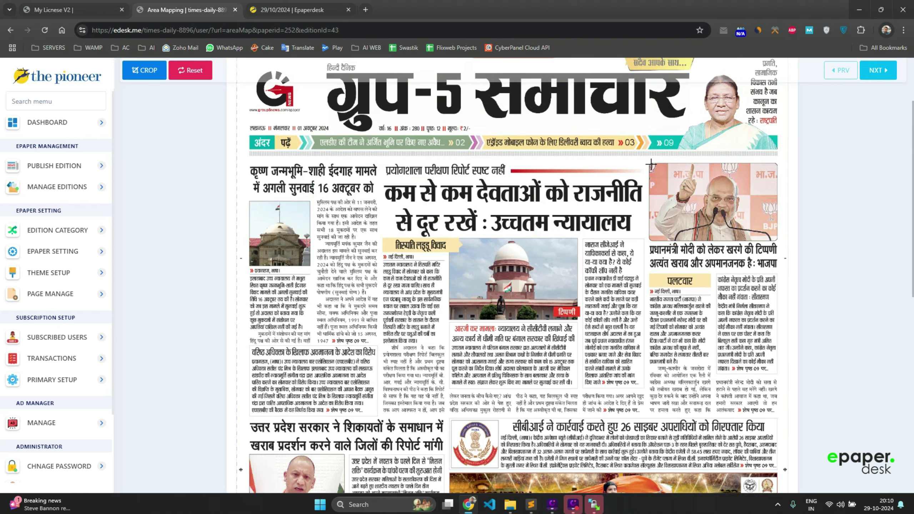
{"action": "mouse_move", "coordinate": [649, 163]}
{"action": "left_mouse_down"}
{"action": "mouse_move", "coordinate": [658, 201]}
{"action": "mouse_move", "coordinate": [781, 243]}
{"action": "left_mouse_up"}
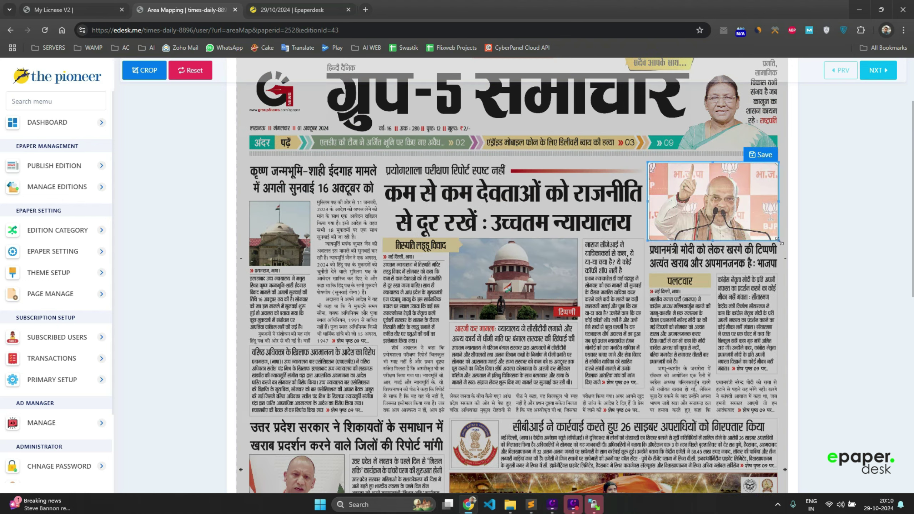
{"action": "left_click", "coordinate": [763, 155]}
Step: Reload the public preview of the 29/10/2024 edition and open the mapped photo area on page 1 as a clip
{"action": "left_click", "coordinate": [287, 5]}
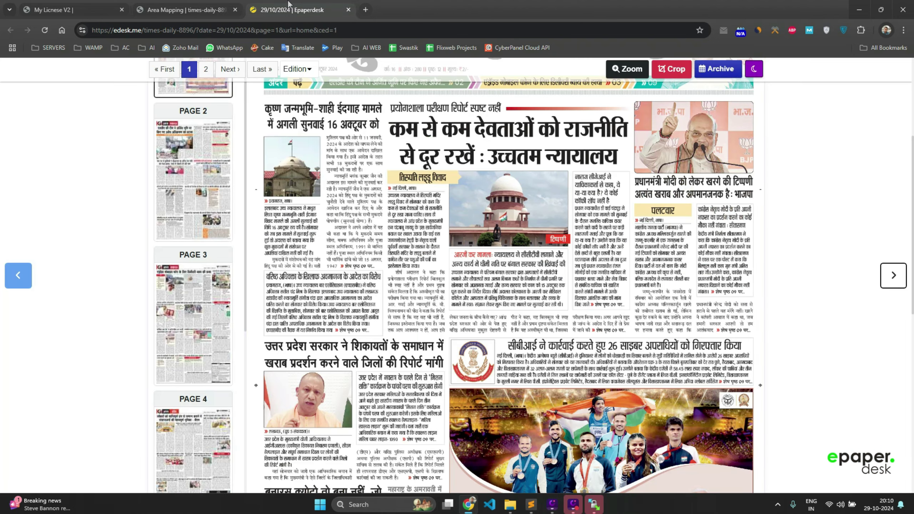
{"action": "scroll", "coordinate": [461, 230], "scroll_direction": "up", "scroll_amount": 5}
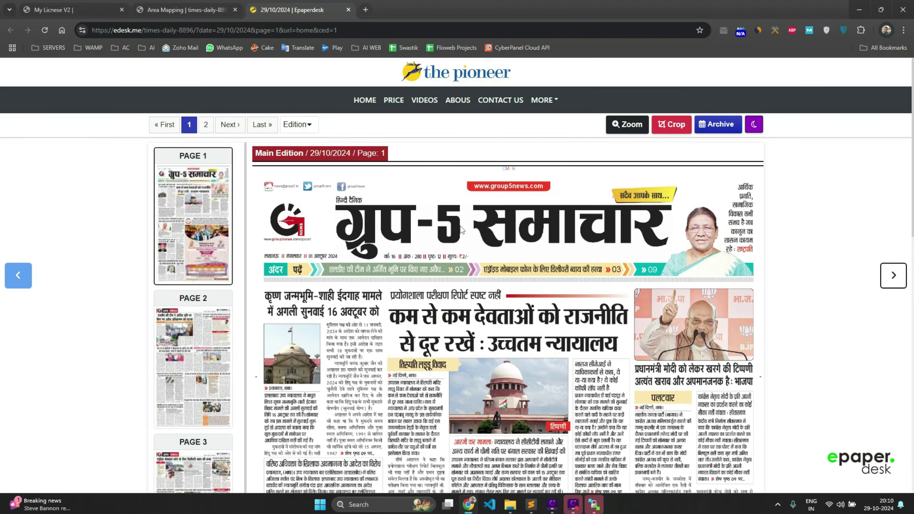
{"action": "left_click", "coordinate": [45, 29]}
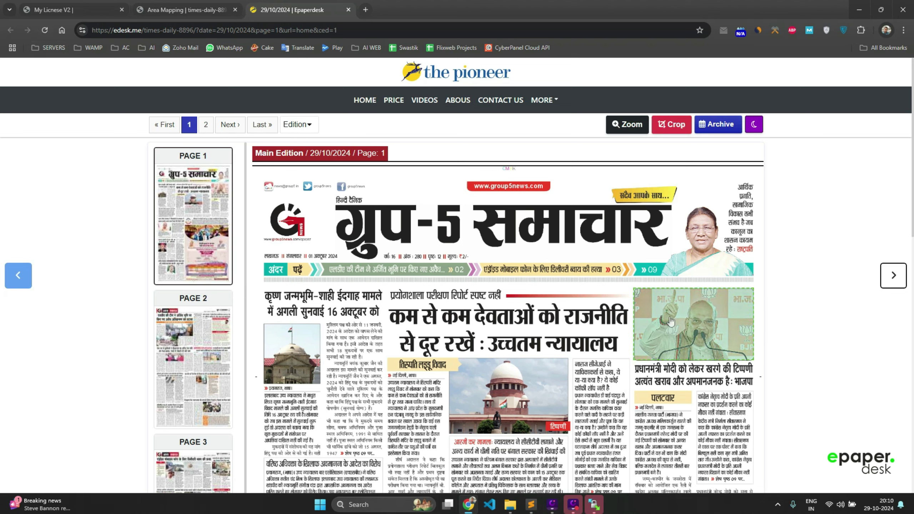
{"action": "left_click", "coordinate": [687, 306]}
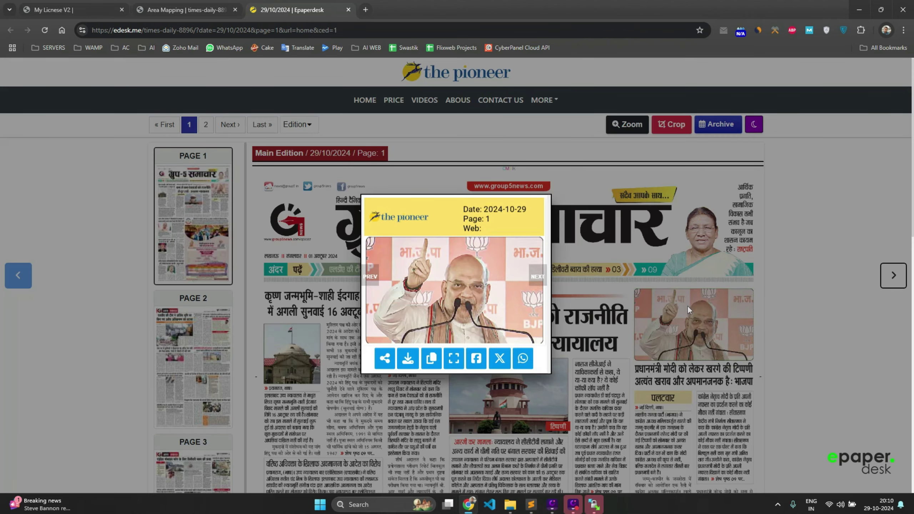